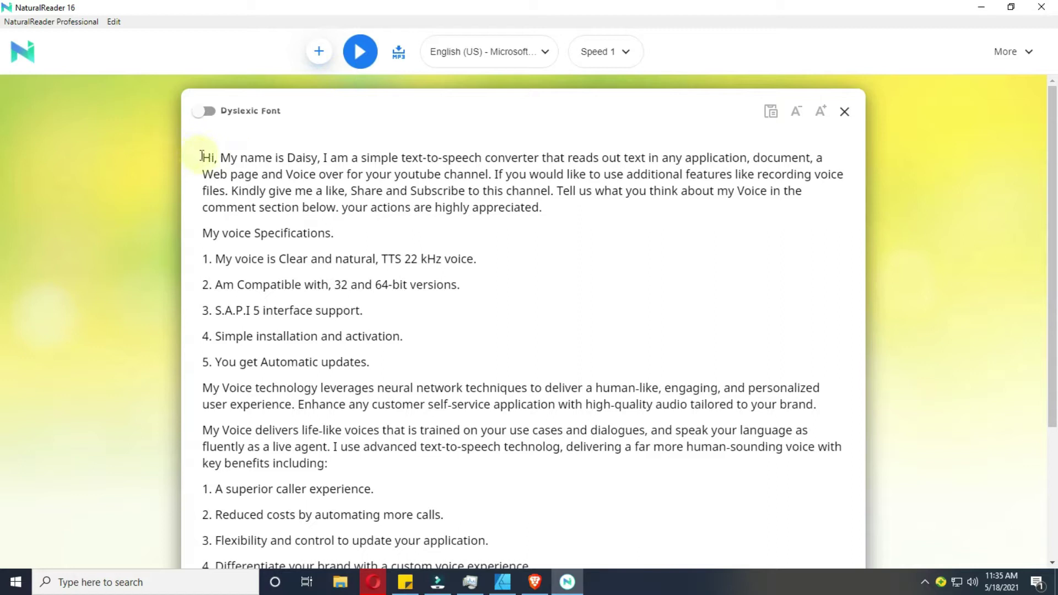
- Play the pasted voice-demo text aloud with sentence highlighting and captions below
{"action": "left_click", "coordinate": [202, 158]}
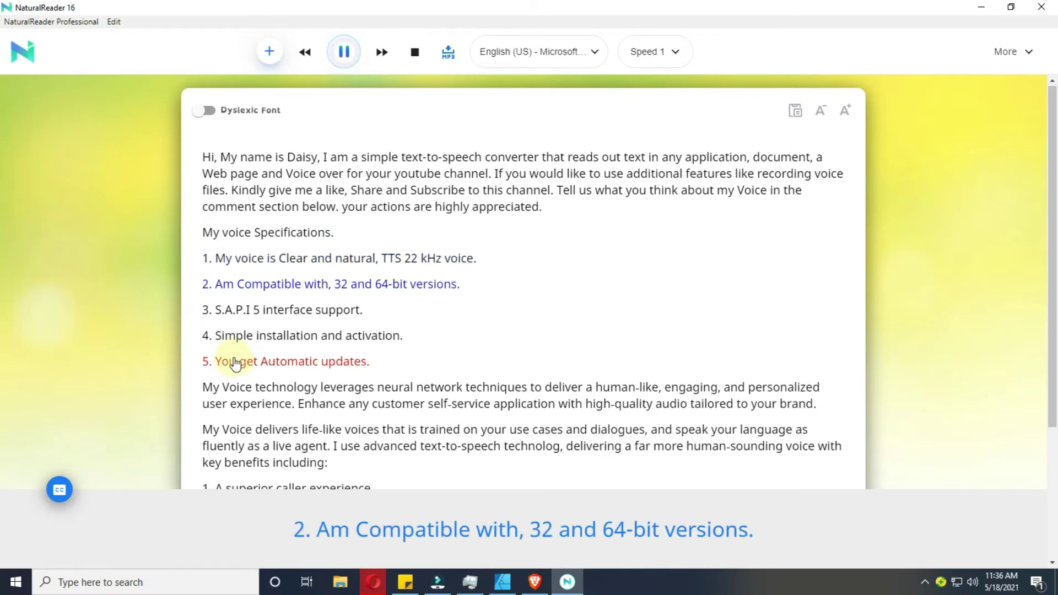
{"action": "scroll", "coordinate": [235, 364], "scroll_direction": "down", "scroll_amount": 2}
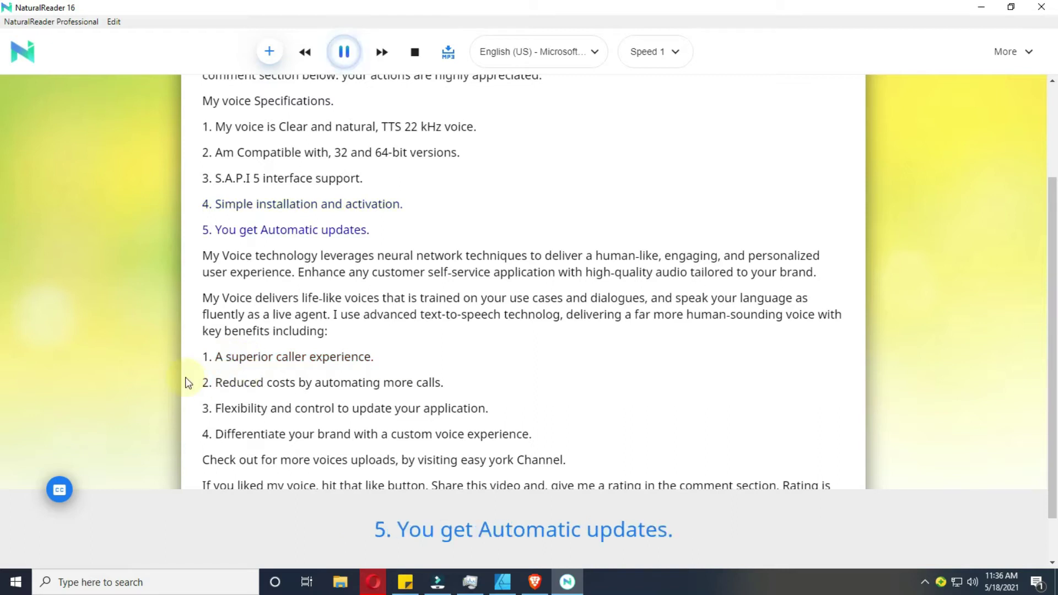
{"action": "scroll", "coordinate": [185, 382], "scroll_direction": "down", "scroll_amount": 1}
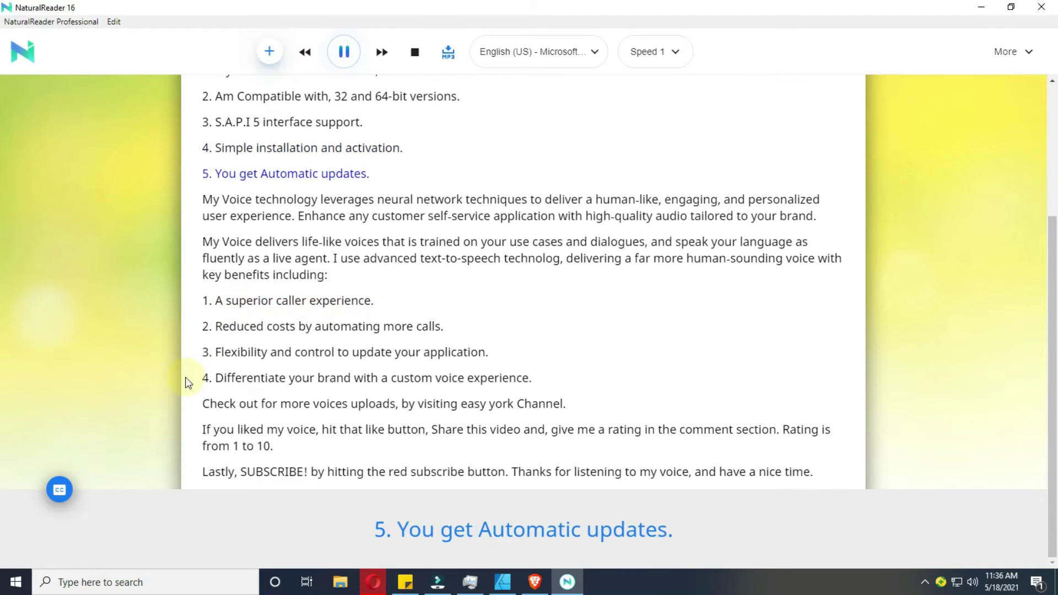